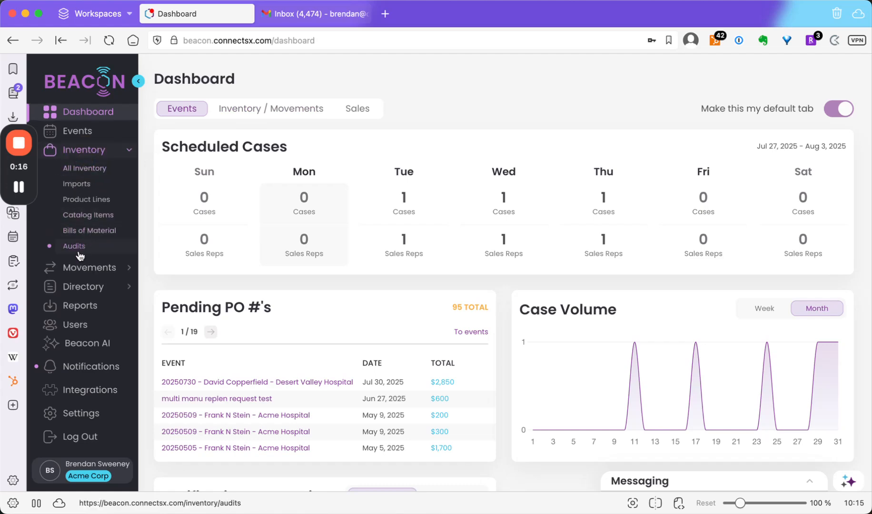
Open the inventory audits list and start a new audit request.
click(78, 248)
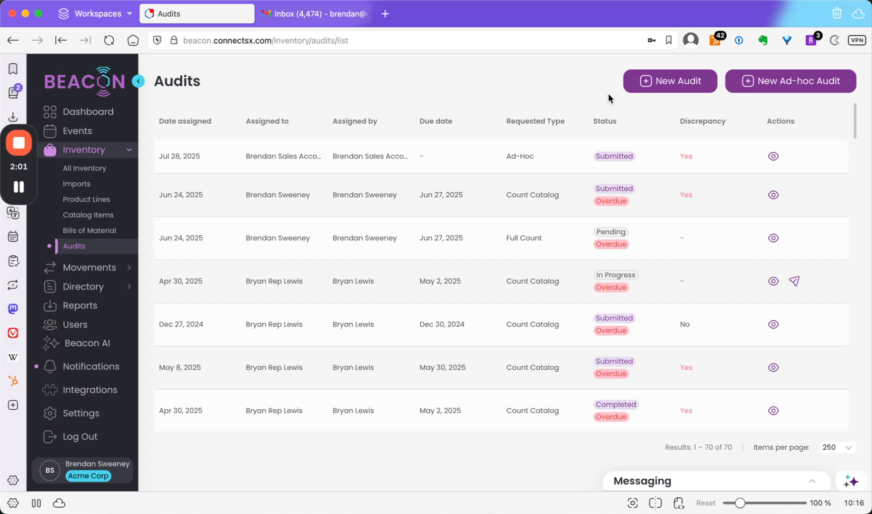
click(639, 88)
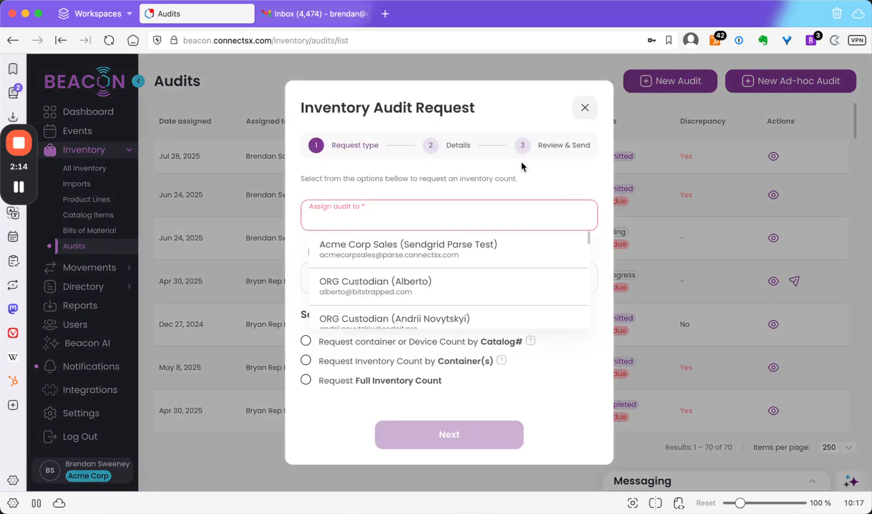
click(521, 162)
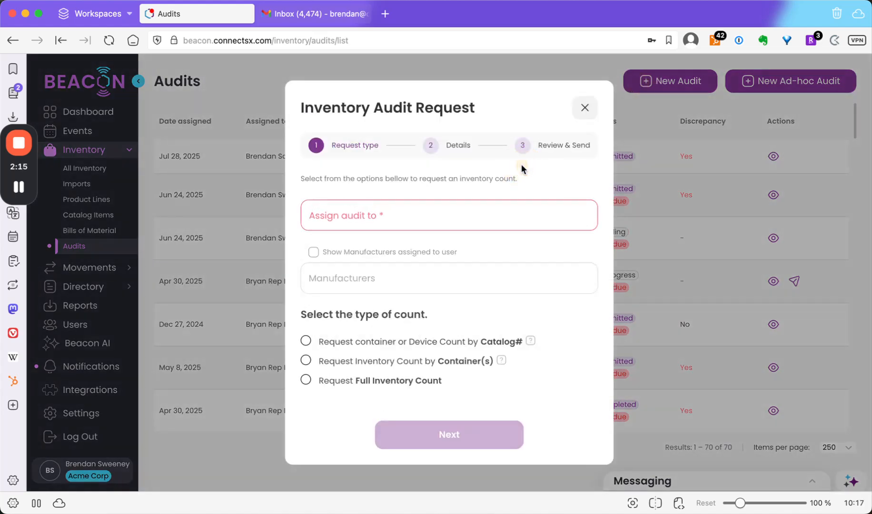
Search for and assign the audit to the user's sales testing account.
click(433, 213)
text(brendan)
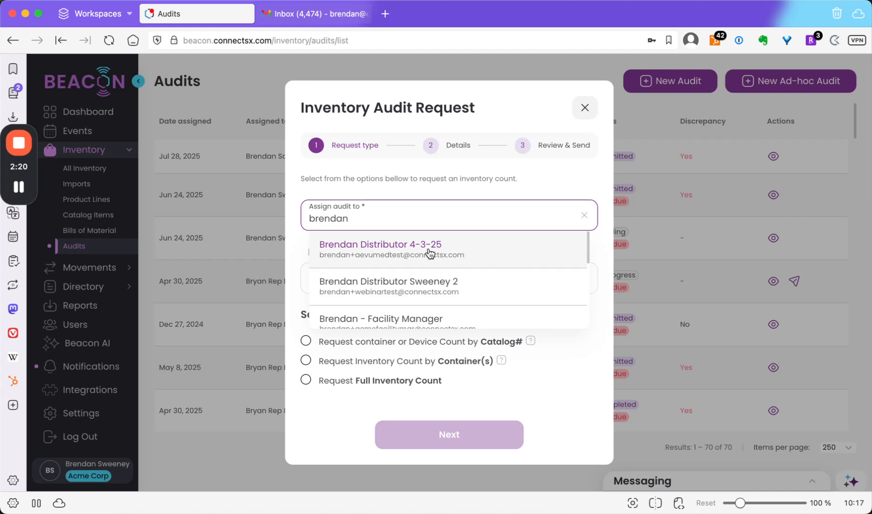
scroll(430, 253, down, 2)
scroll(430, 252, down, 1)
click(428, 293)
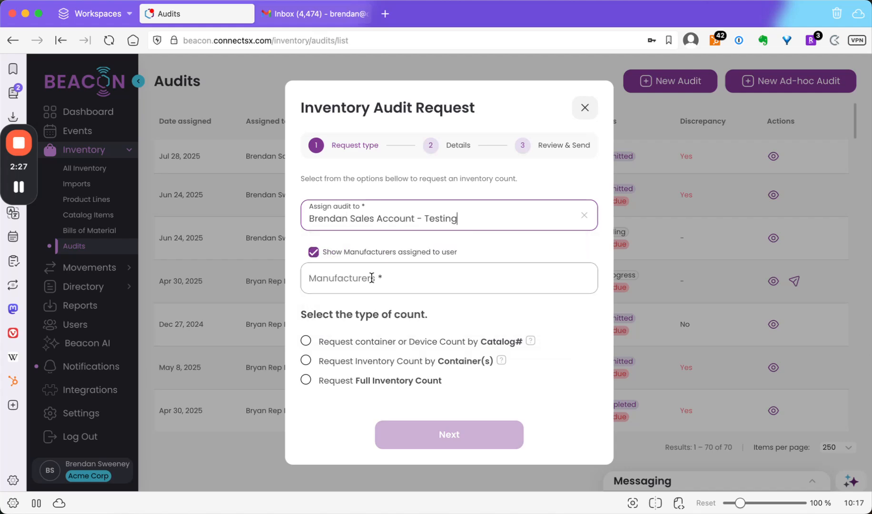
Pick Acme Corp as manufacturer and request a device count by Catalog#, continuing to the details.
click(372, 277)
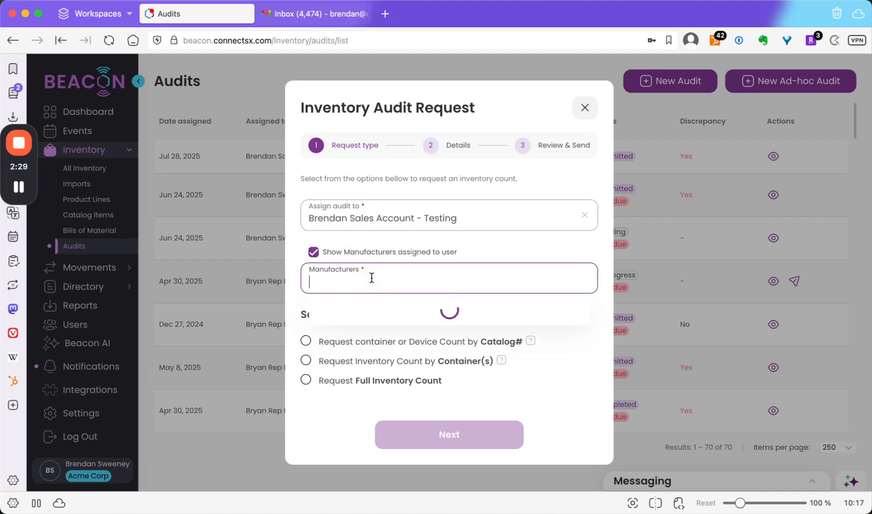
click(369, 306)
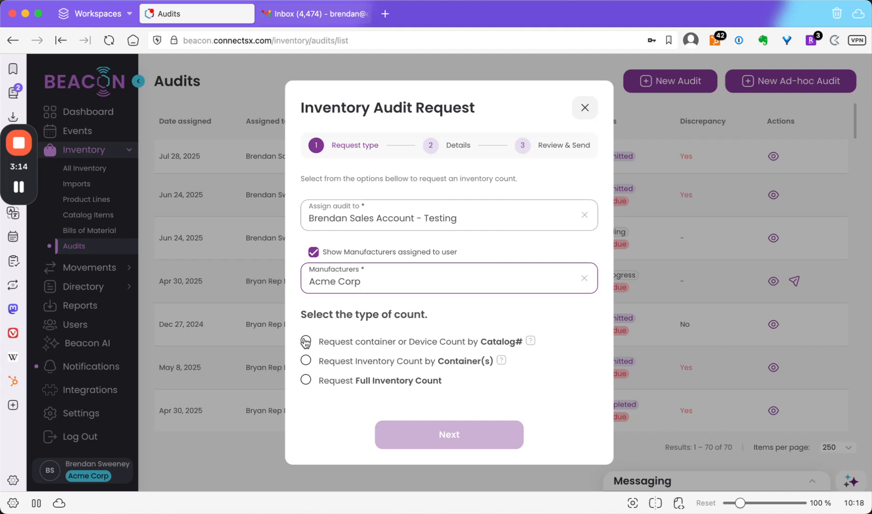
click(305, 341)
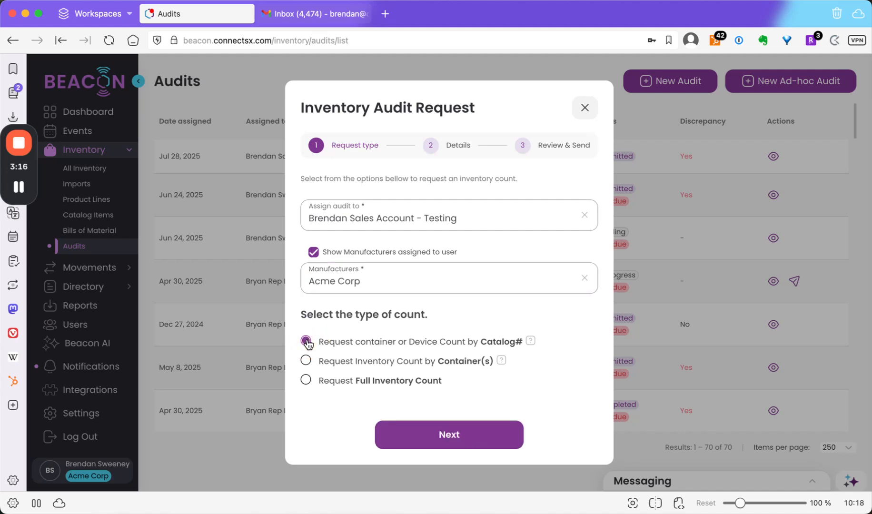
click(421, 435)
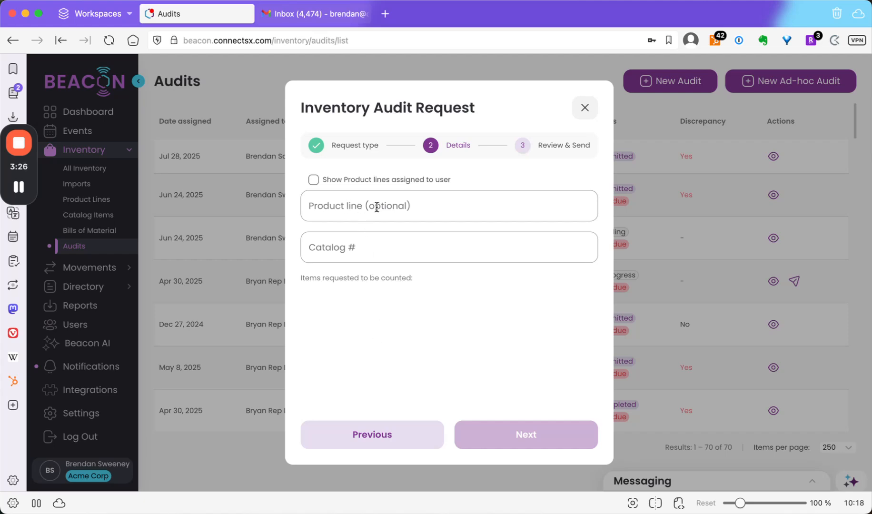
Show product lines assigned to the user and filter by the ACJ Stabilization System product line.
click(314, 183)
click(347, 205)
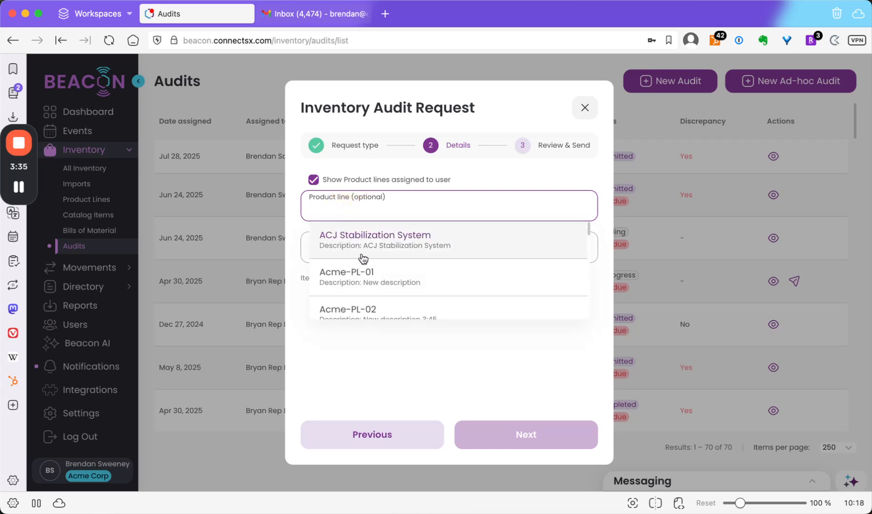
scroll(363, 258, down, 5)
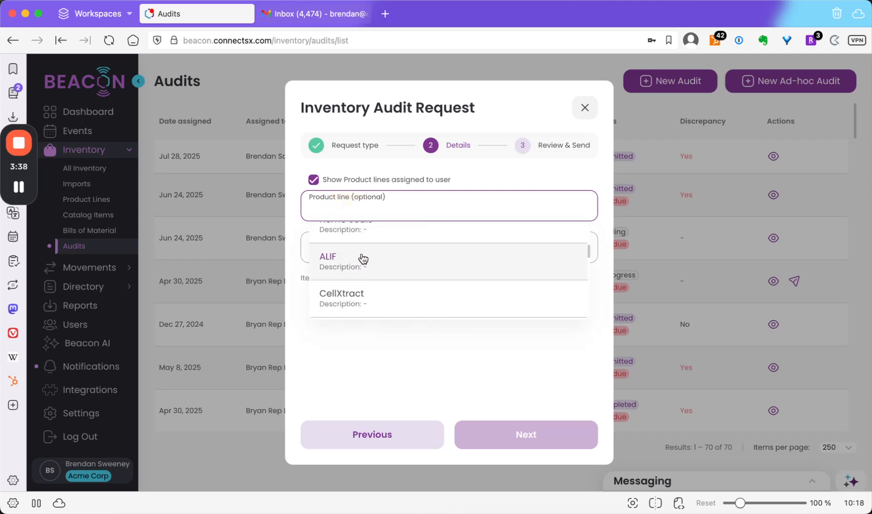
scroll(363, 258, down, 2)
scroll(363, 258, up, 1)
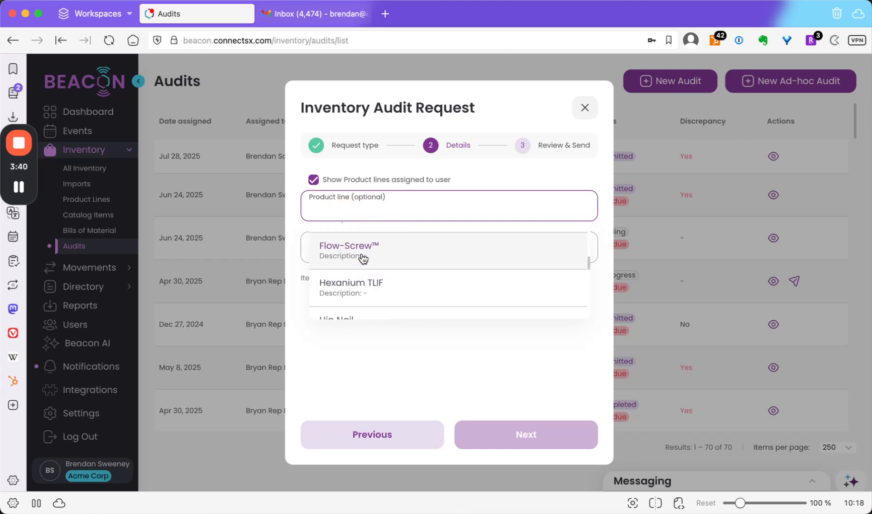
scroll(363, 258, up, 6)
click(363, 246)
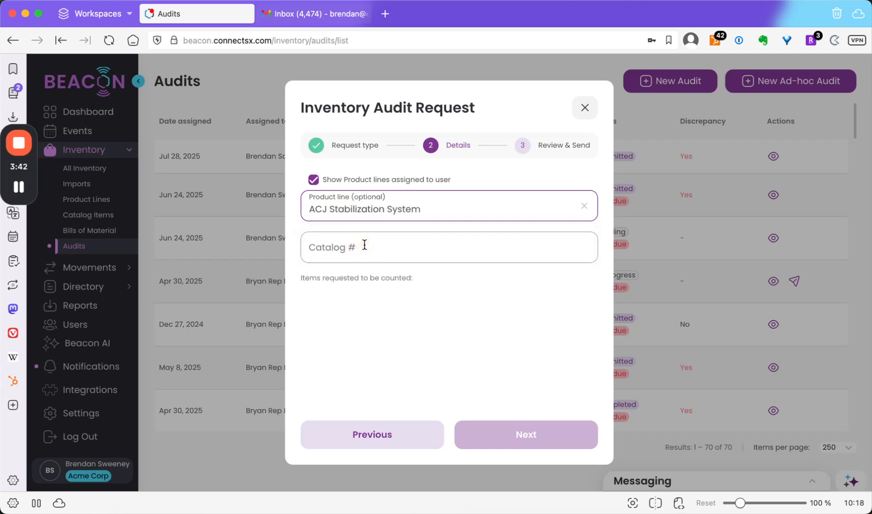
Add catalog items acj-anchor and spf-screw-5 to the items requested to be counted.
click(364, 244)
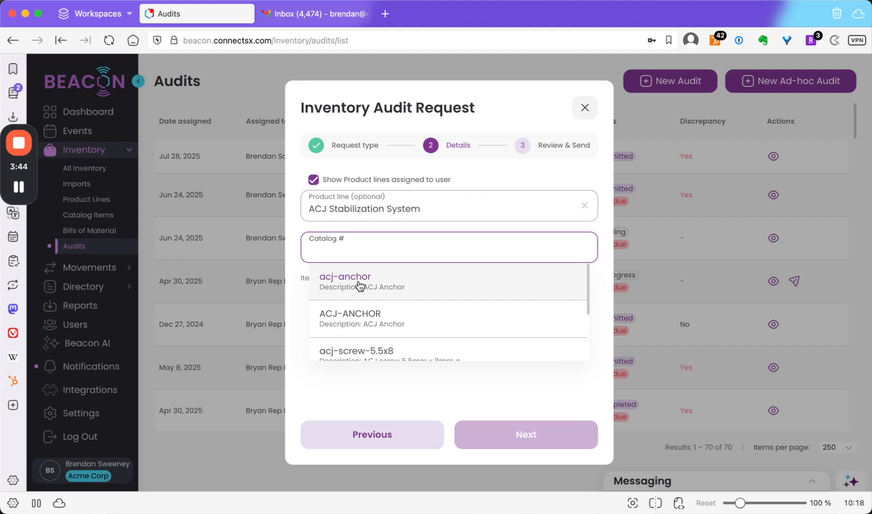
click(358, 280)
click(364, 257)
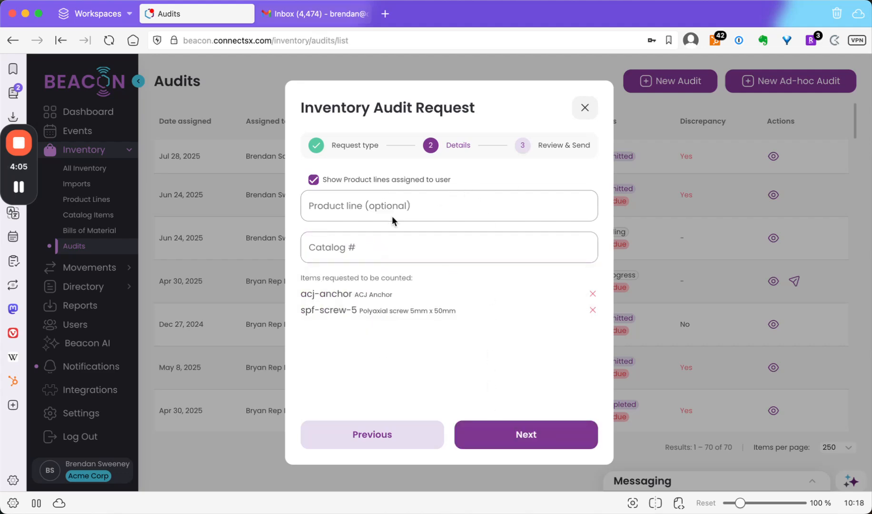
Add catalog item 101-26 to the items requested to be counted.
click(362, 204)
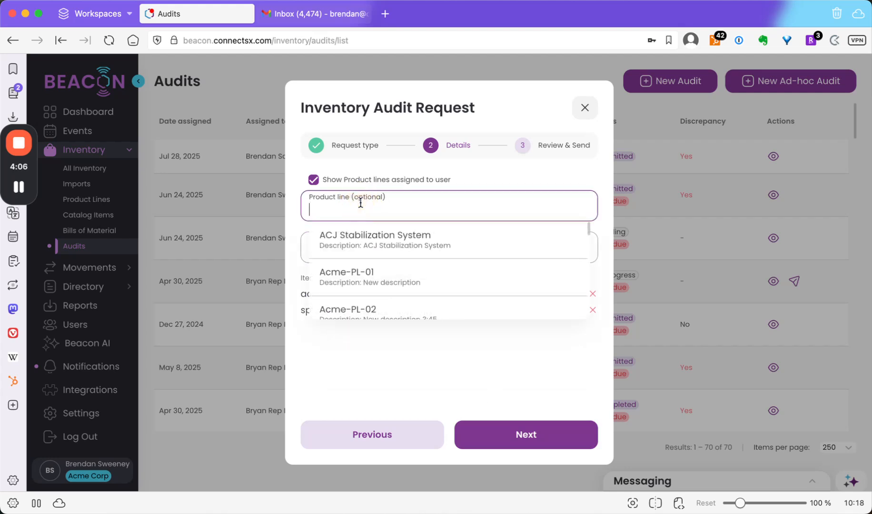
click(361, 353)
click(356, 252)
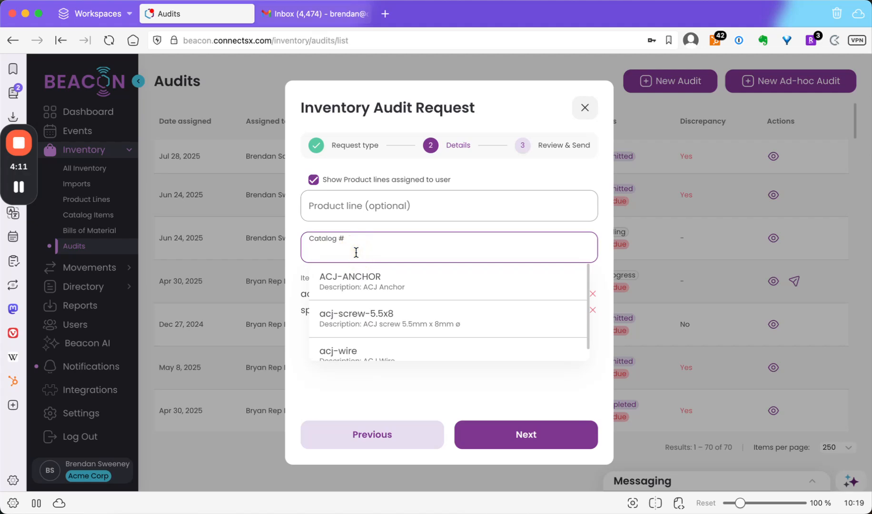
scroll(371, 311, down, 5)
click(371, 312)
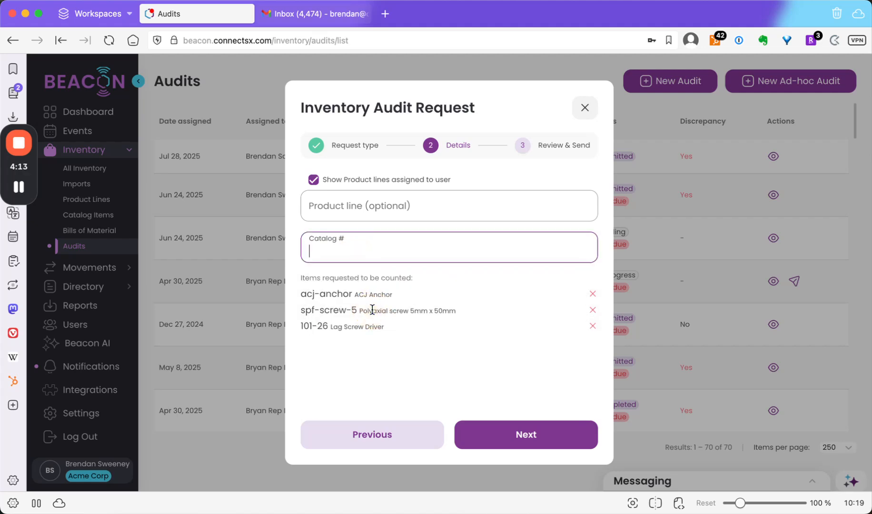
Add catalog items 101-06 and 101NAIL-130-18011 to the items requested to be counted.
click(372, 253)
click(367, 284)
click(375, 242)
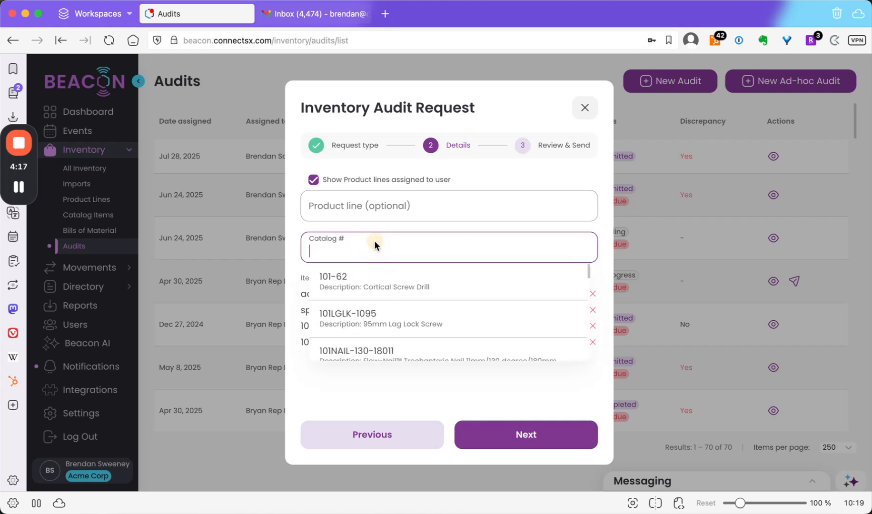
click(373, 351)
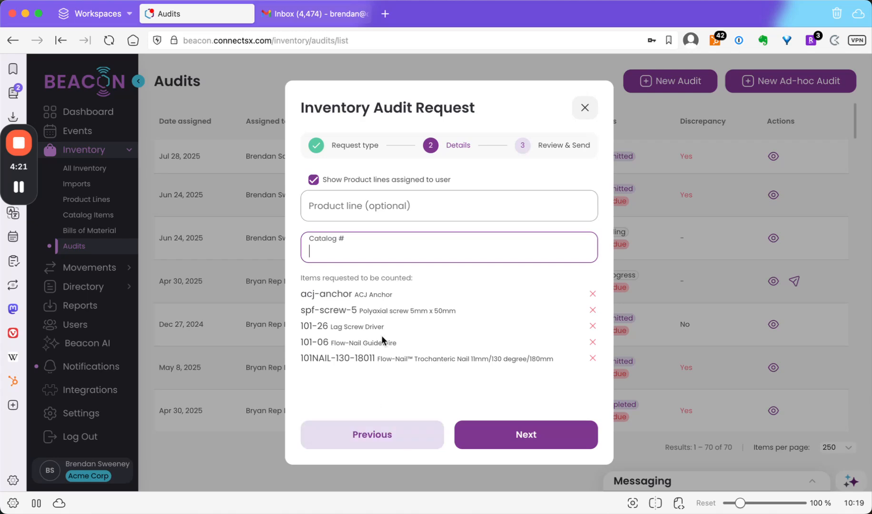
Continue to Review & Send and set the due date to Aug 8, 2025.
click(520, 433)
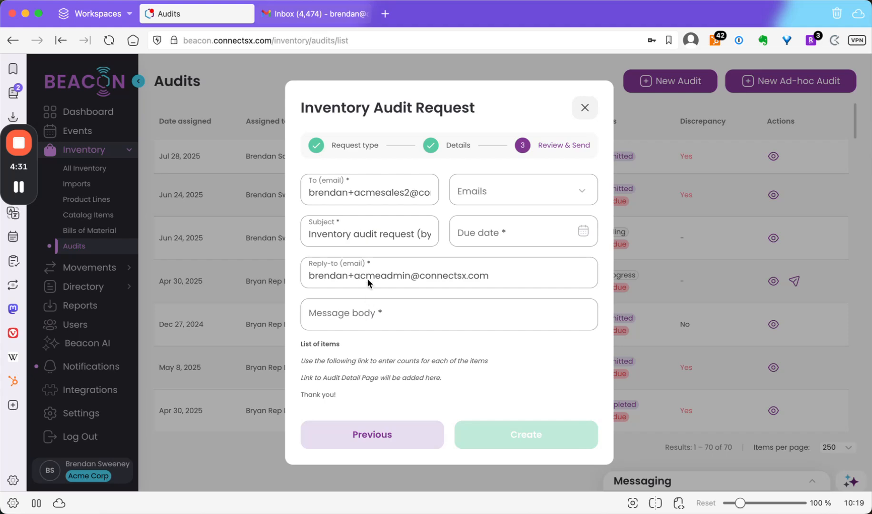
click(505, 230)
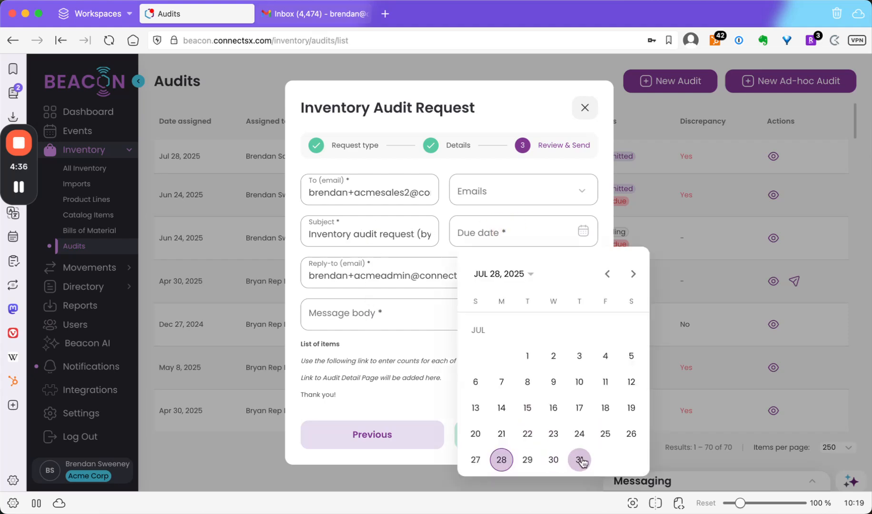
click(632, 275)
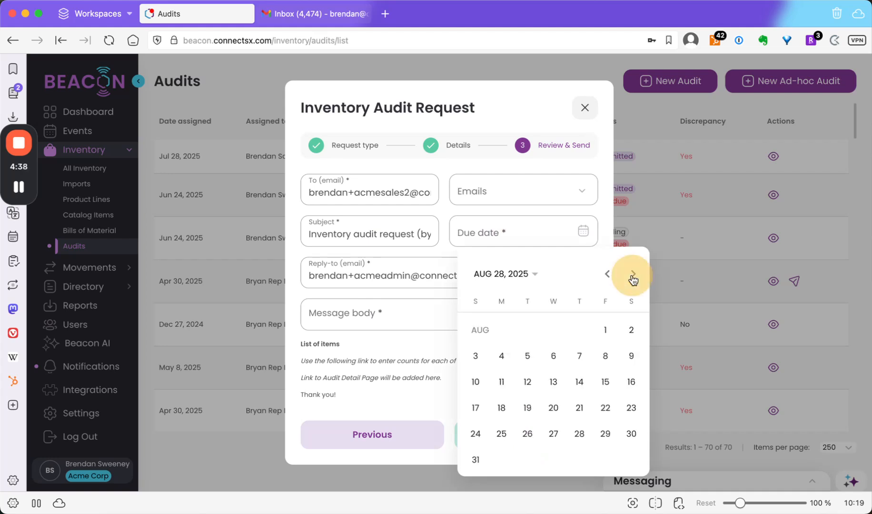
click(605, 356)
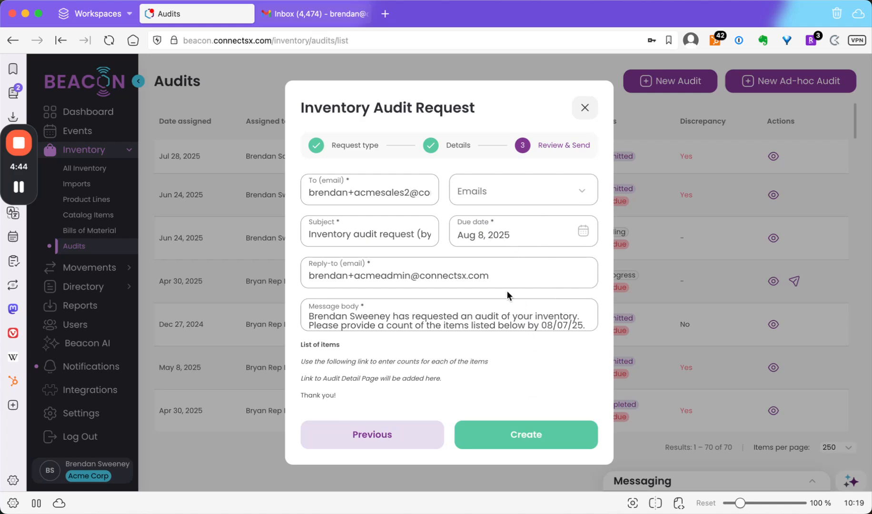
Create the catalog audit request.
click(525, 312)
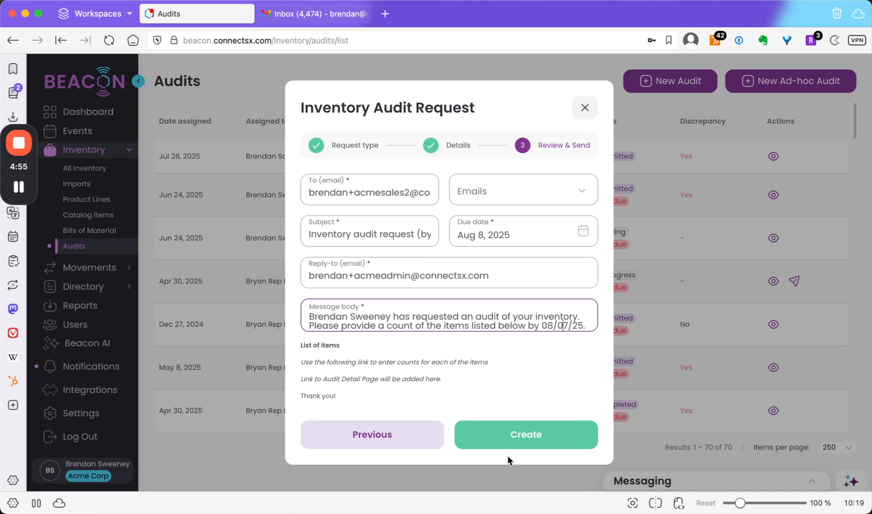
click(519, 441)
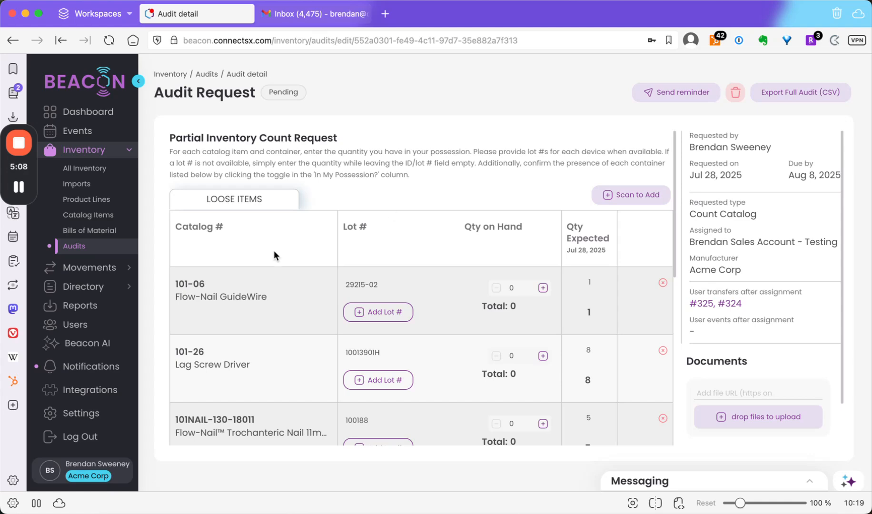
Start another audit request for the same user and Acme Corp, counting inventory by Container(s).
click(77, 247)
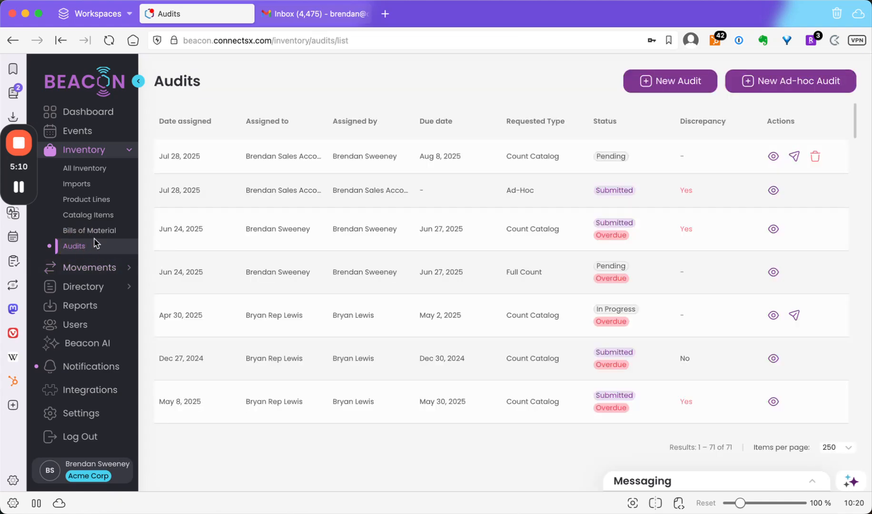
click(678, 81)
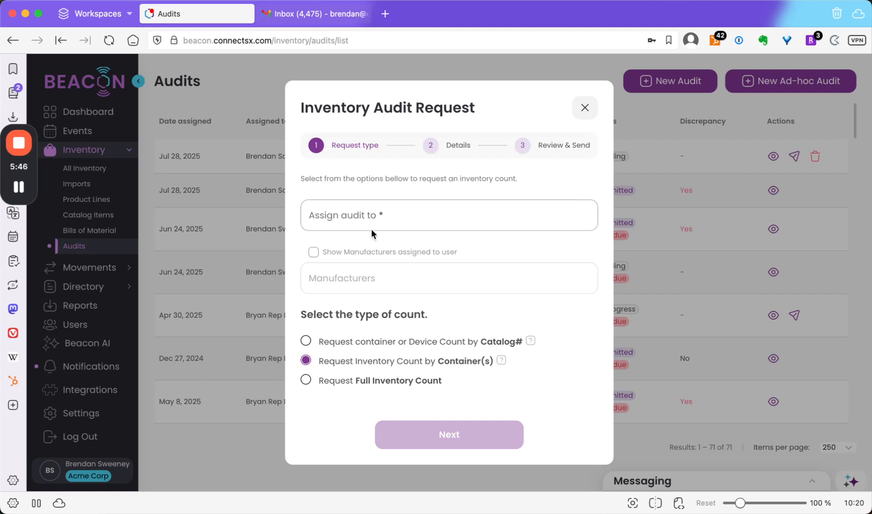
click(370, 220)
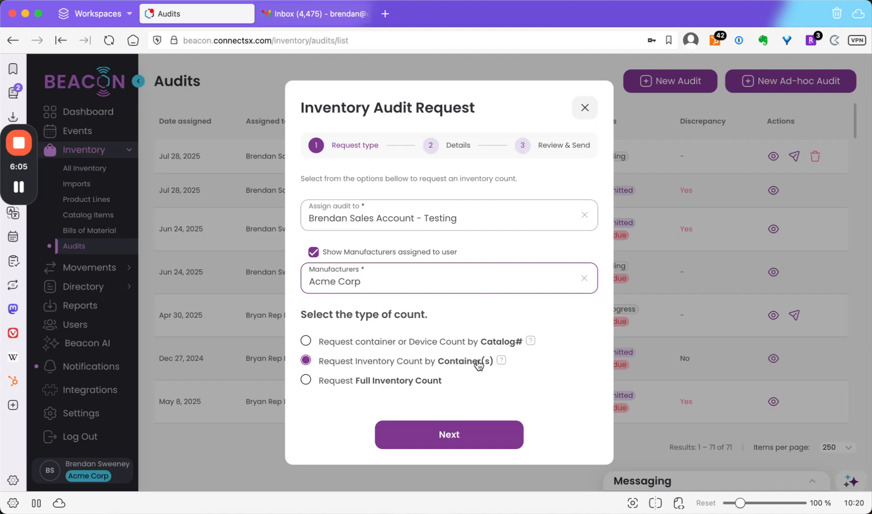
click(466, 438)
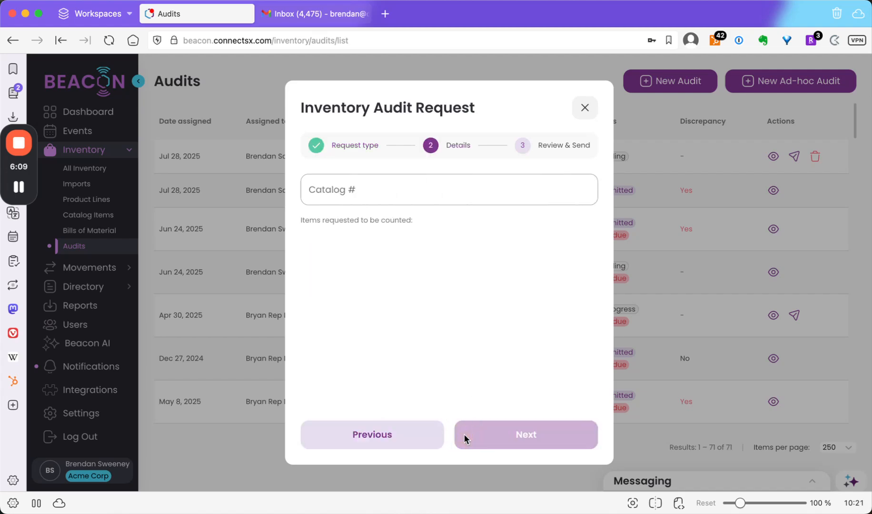
Add containers BS862024, Audit Testing Container 1 and Total Knee System 002 to the count list.
click(374, 190)
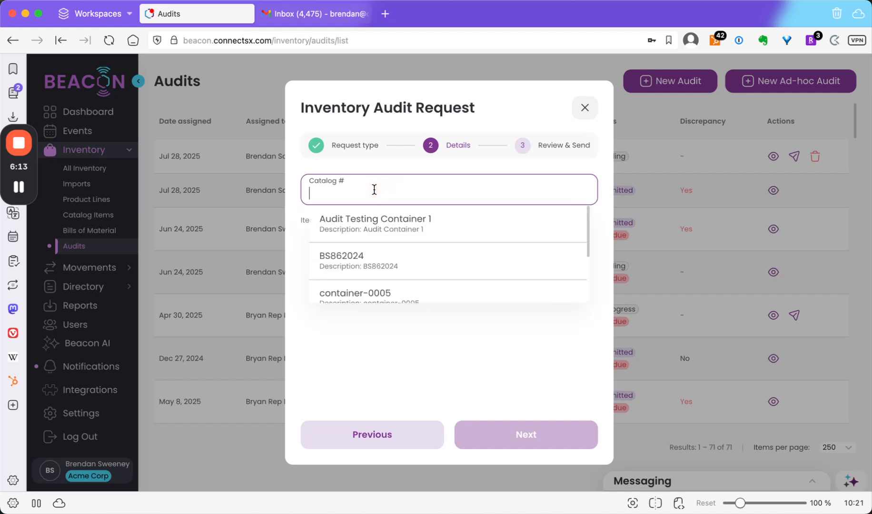
click(376, 245)
click(370, 194)
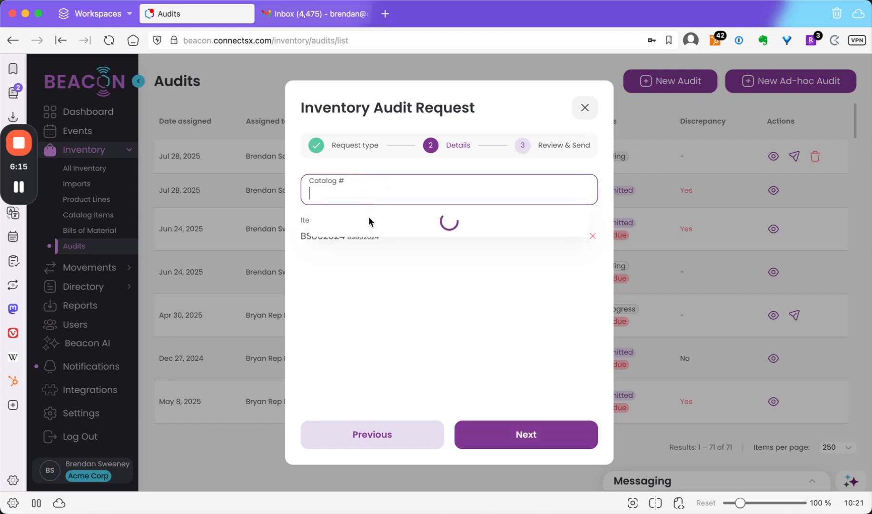
click(375, 223)
click(370, 191)
click(378, 292)
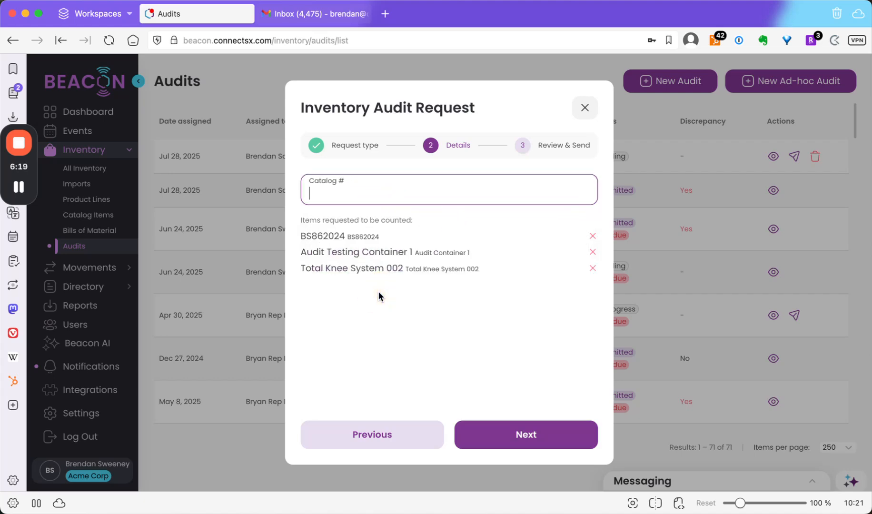
Continue to Review & Send, set the due date to Jul 31, 2025, and create the container audit request.
click(551, 442)
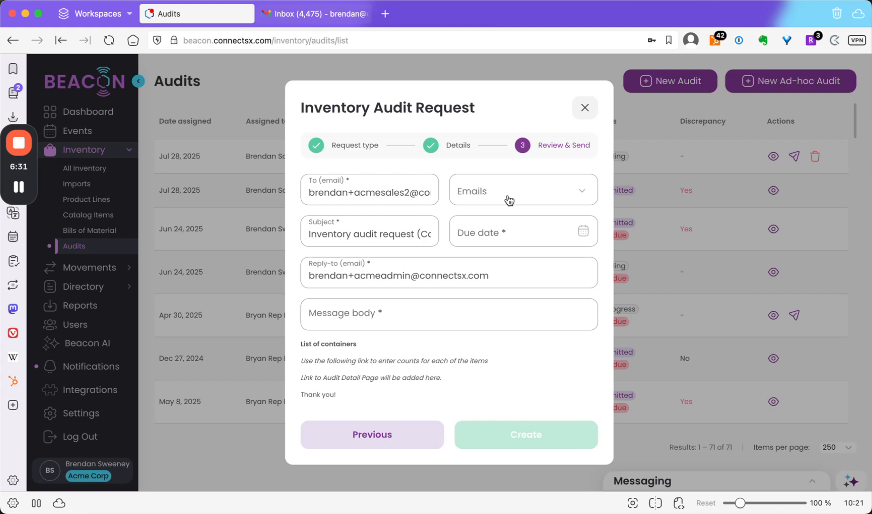
click(509, 232)
click(540, 367)
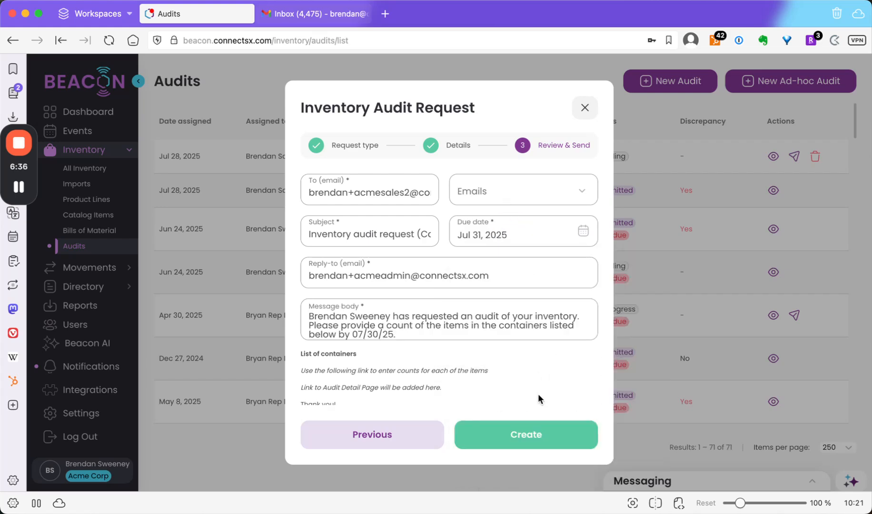
click(541, 440)
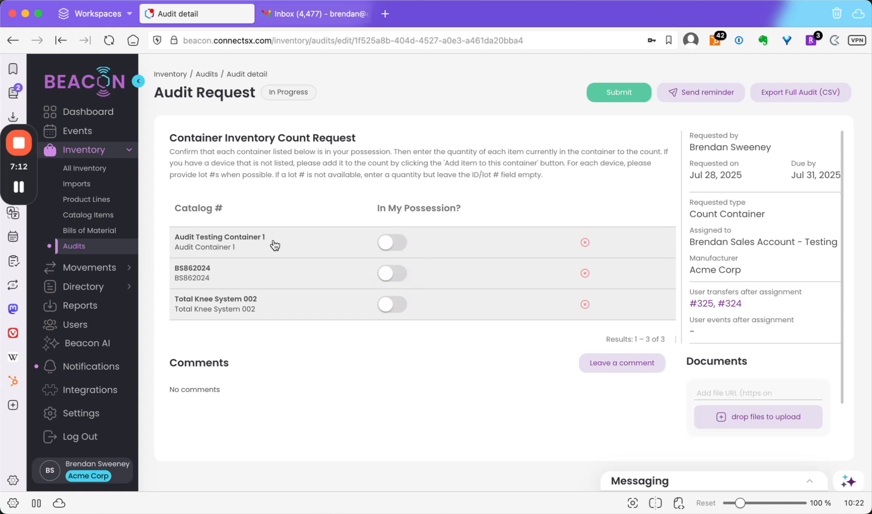
Switch Audit Testing Container 1 to in-possession to view its items, then switch it back off.
click(386, 245)
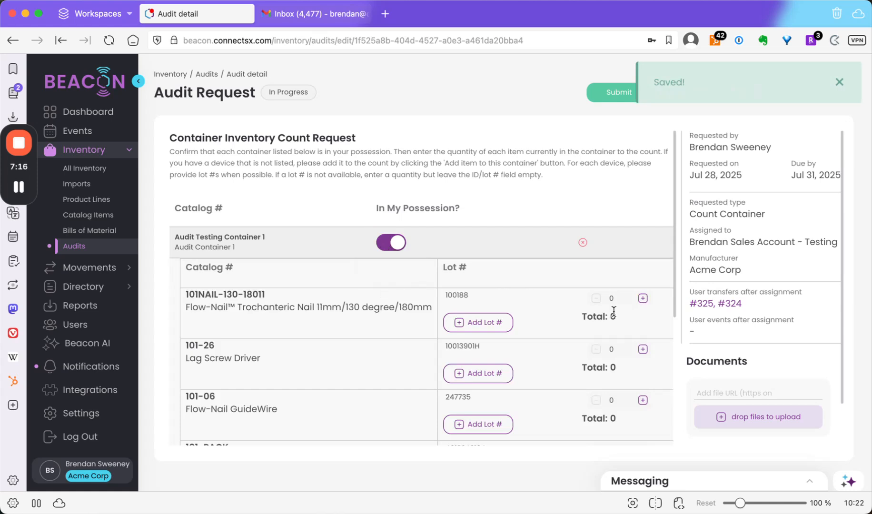
scroll(611, 308, down, 5)
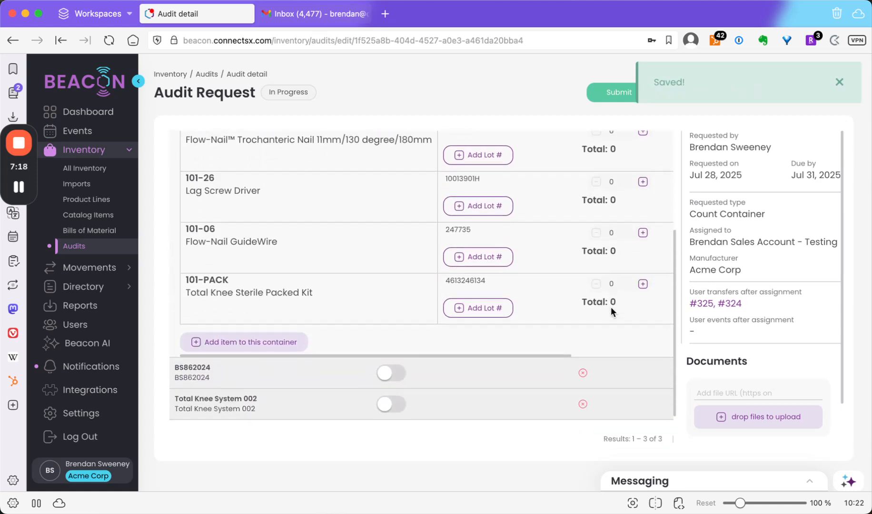
scroll(611, 308, up, 5)
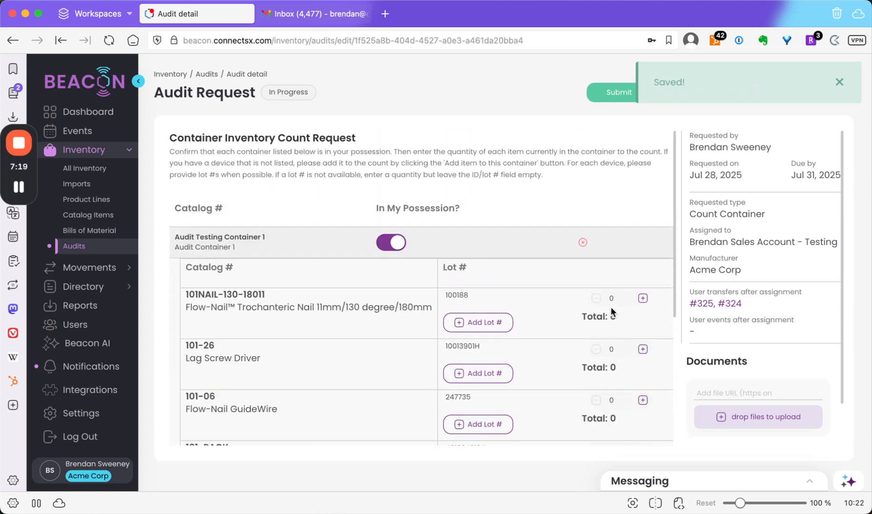
click(396, 244)
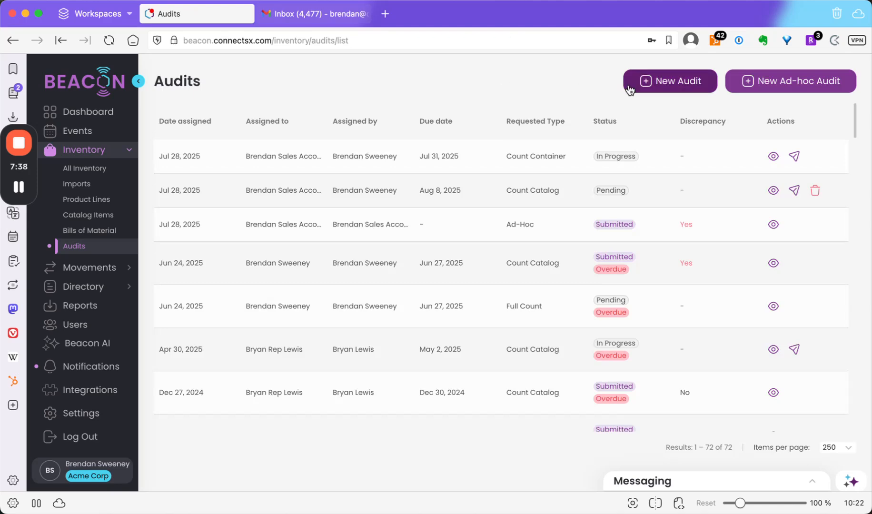
Create a new Full Count audit request for the same sales account, due Jul 30, 2025.
click(653, 83)
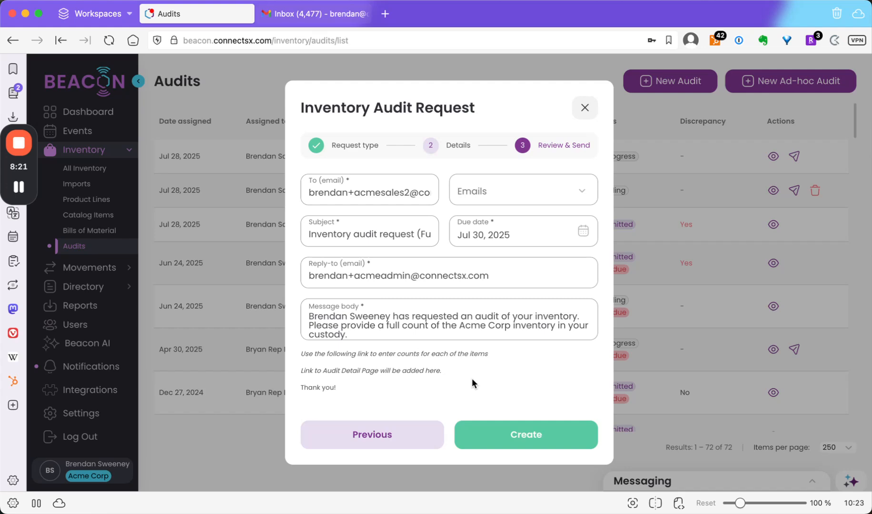
click(519, 433)
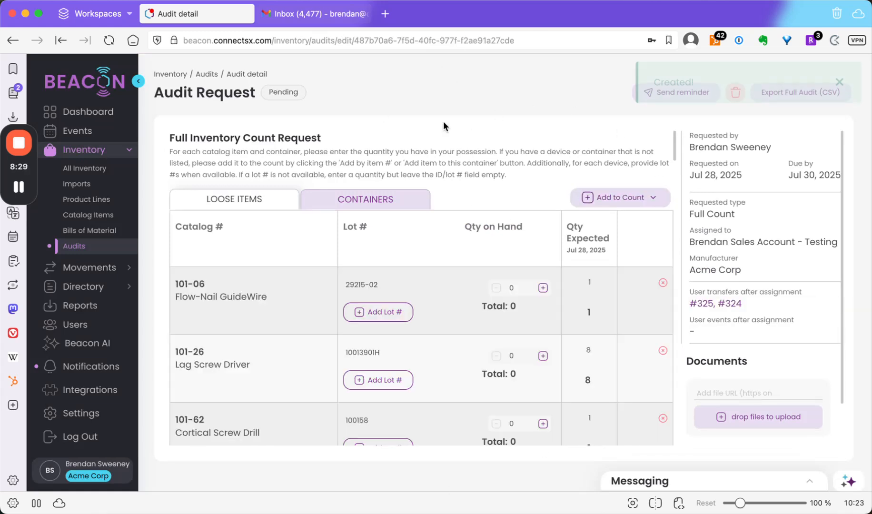
Review the full count request's loose items list and its containers list.
scroll(449, 246, down, 15)
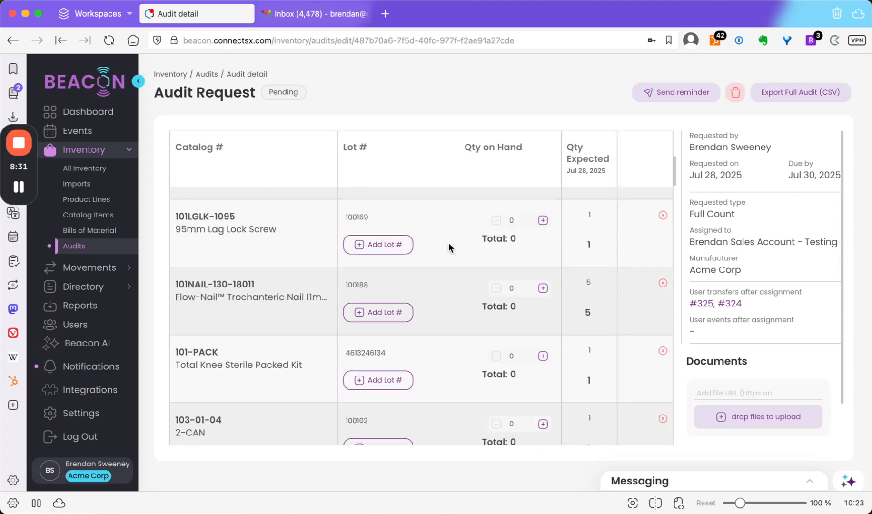
scroll(448, 243, down, 20)
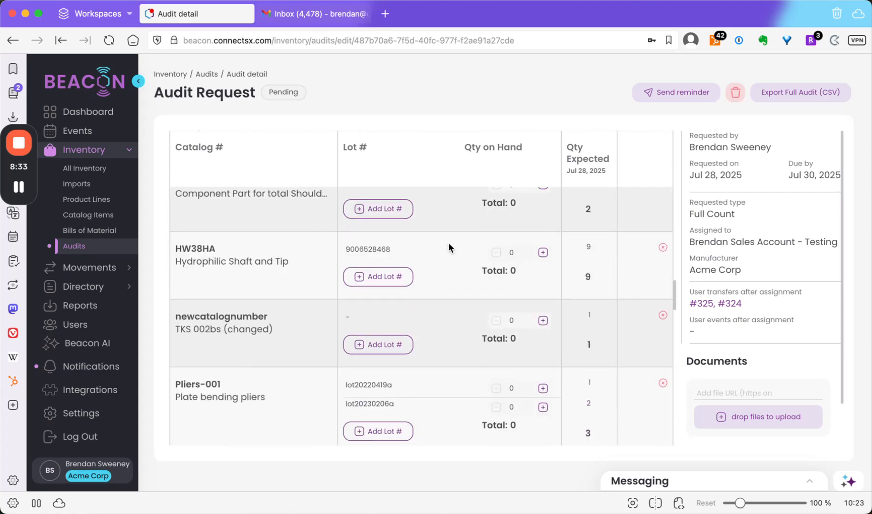
scroll(448, 247, down, 5)
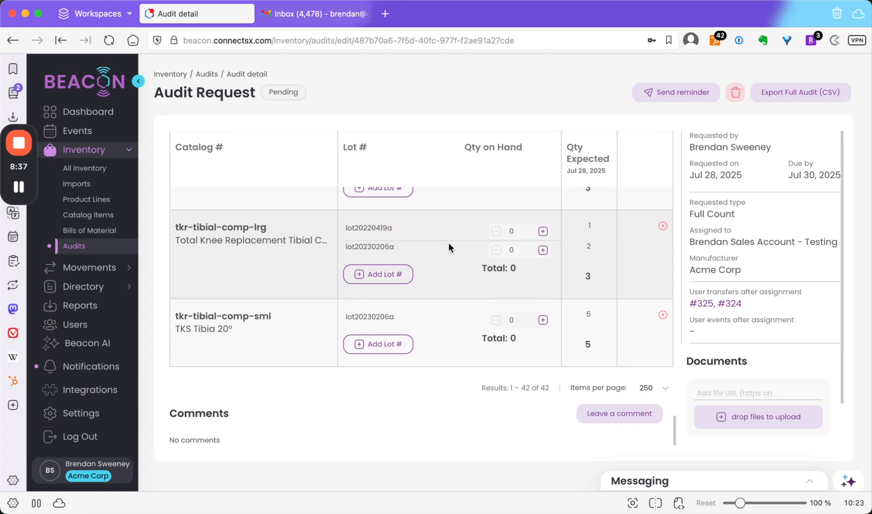
scroll(441, 294, up, 20)
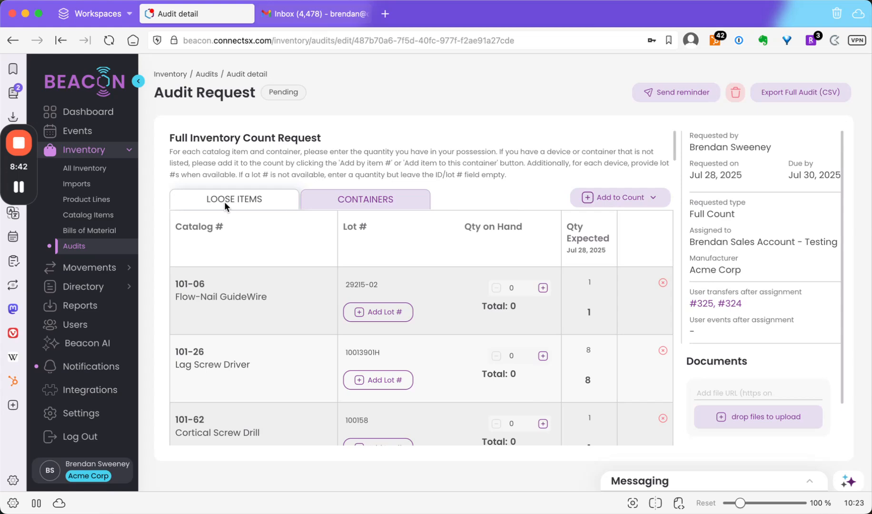
click(400, 196)
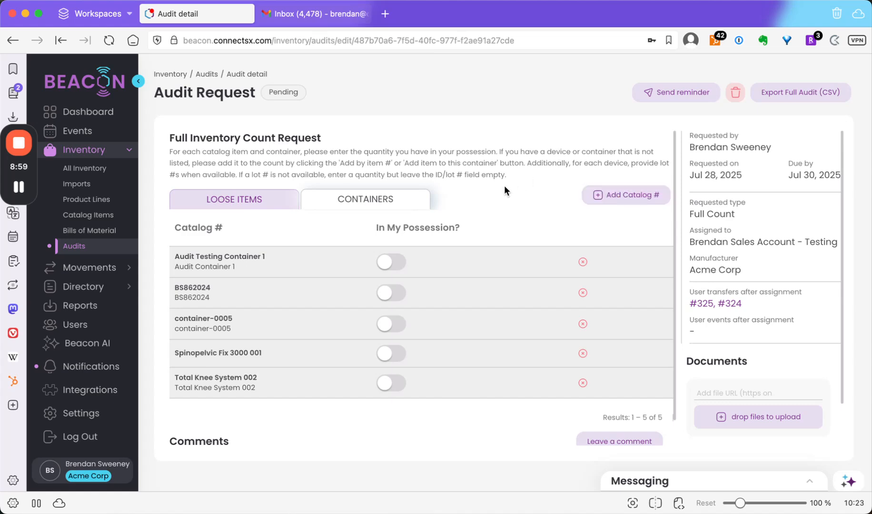
scroll(504, 190, down, 1)
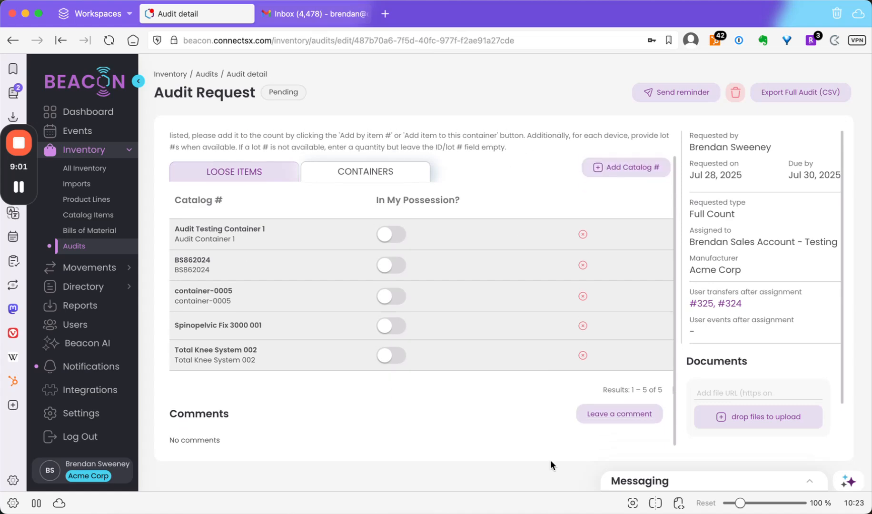
click(619, 413)
text(@mention)
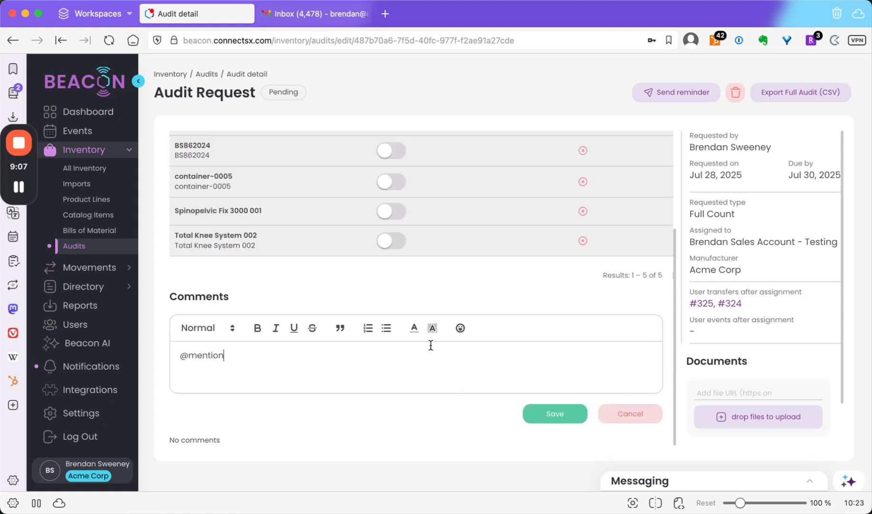
key(BackSpace)
key(BackSpace)
key(BackSpace)
key(BackSpace)
key(BackSpace)
key(BackSpace)
key(BackSpace)
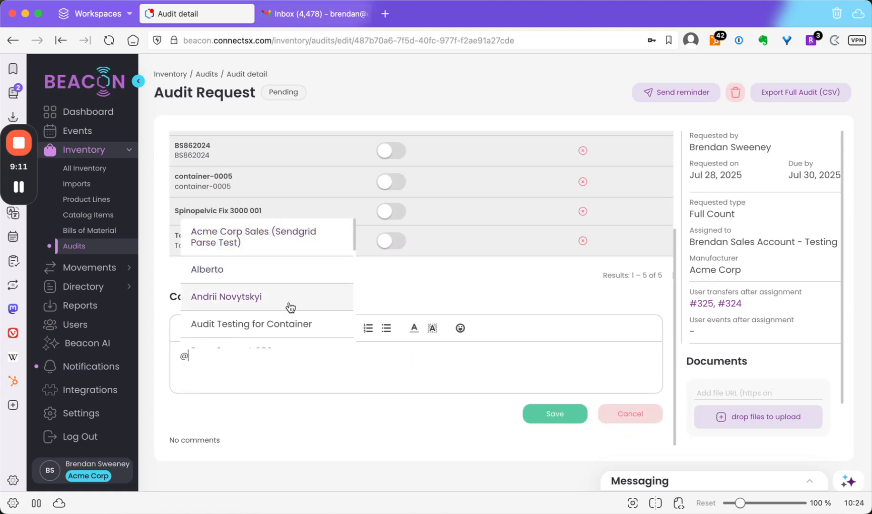
scroll(291, 307, down, 3)
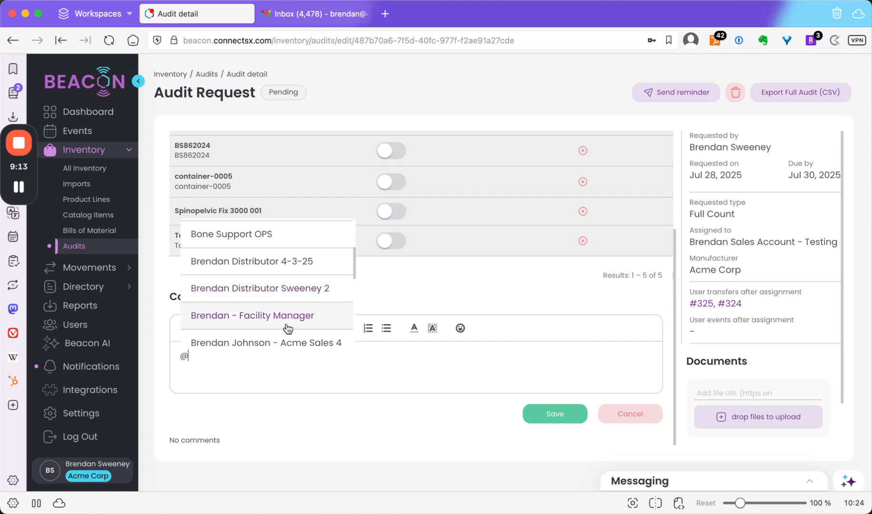
click(291, 343)
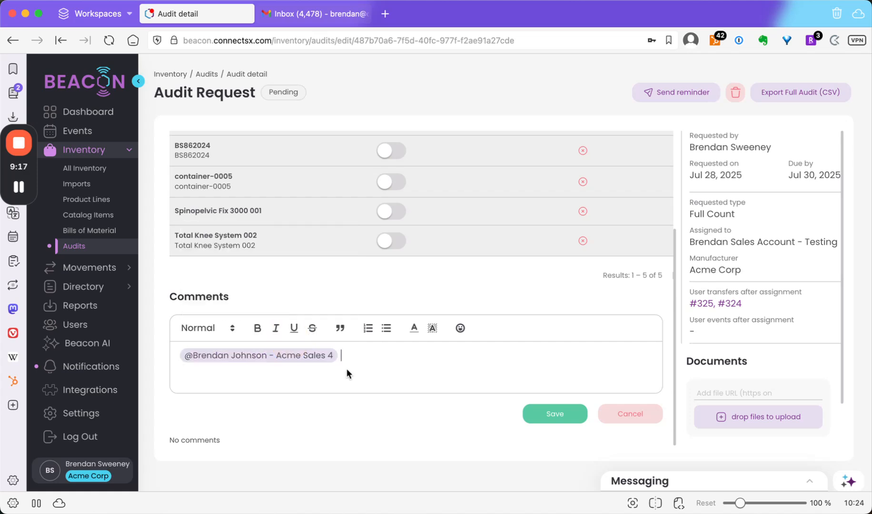